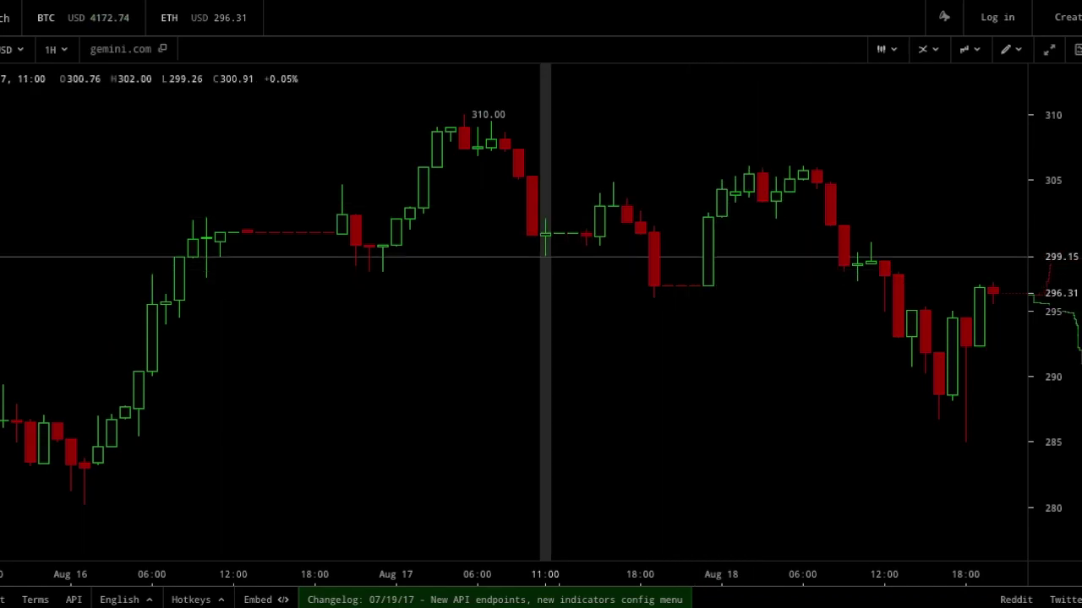
- Pan the ETH/USD chart back through earlier hourly candles, then bring up the indicator settings
click(971, 49)
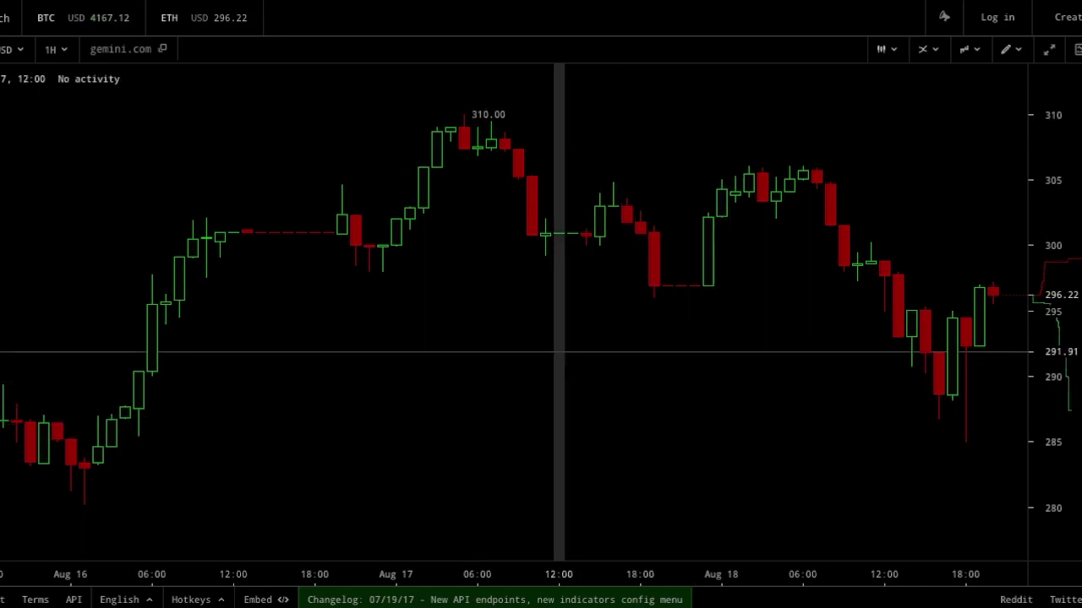
scroll(572, 421, down, 2)
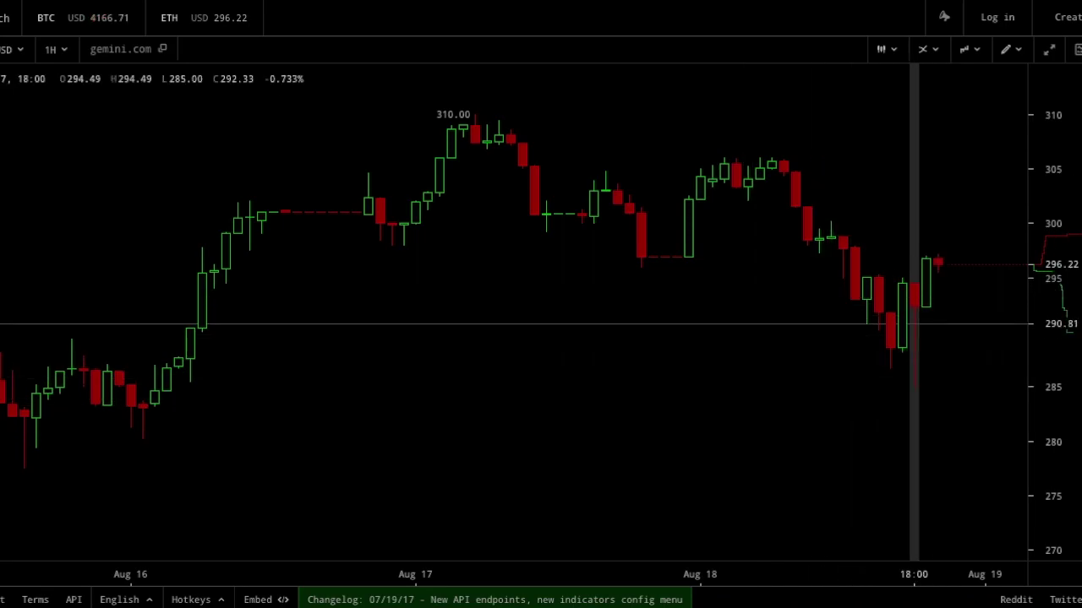
drag(592, 346, 665, 347)
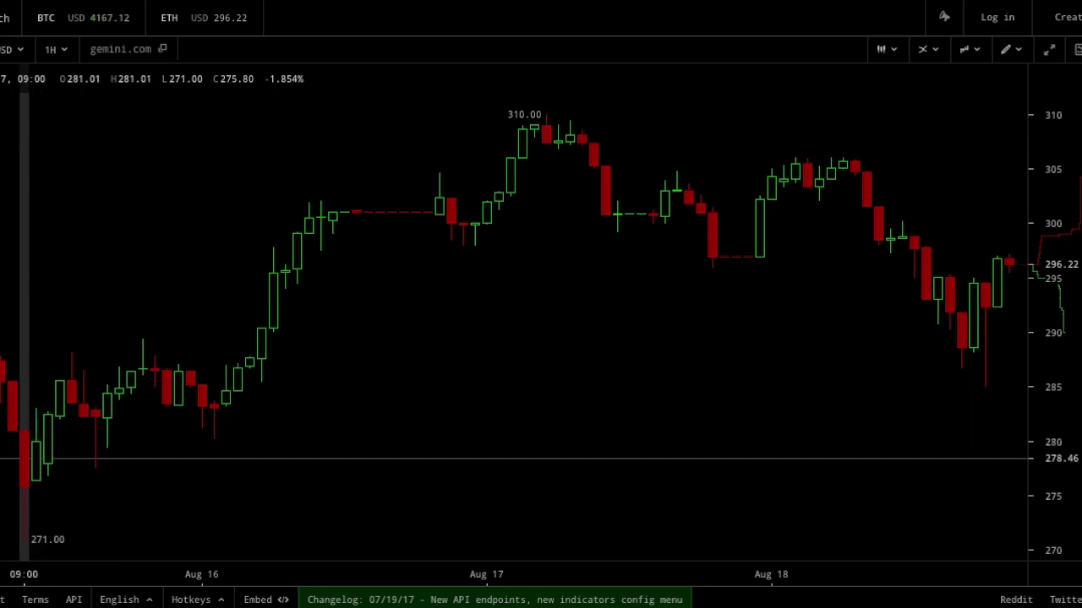
scroll(707, 367, right, 3)
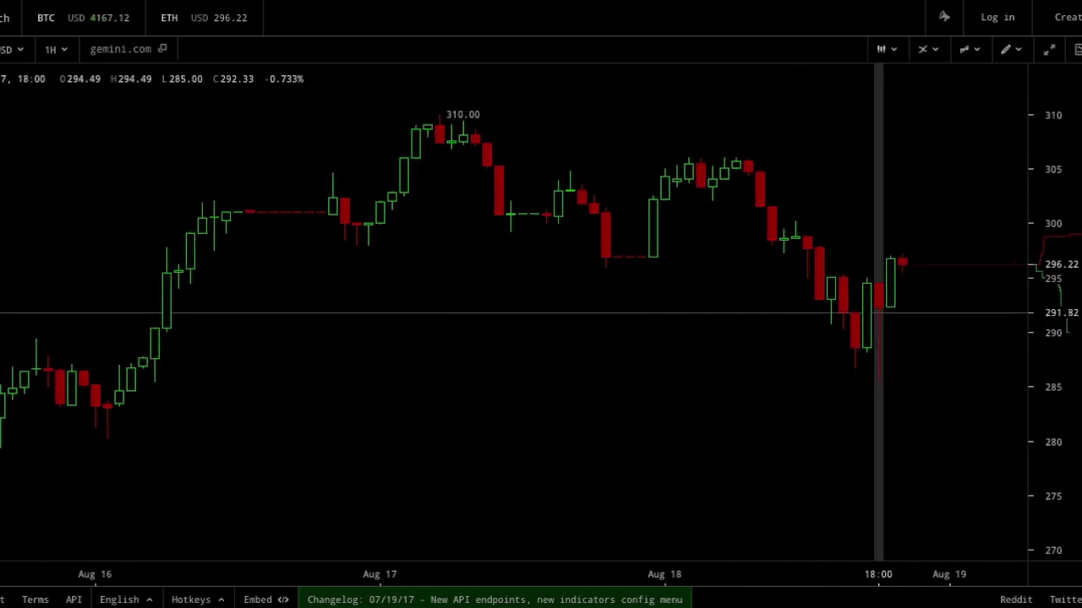
drag(768, 326, 830, 327)
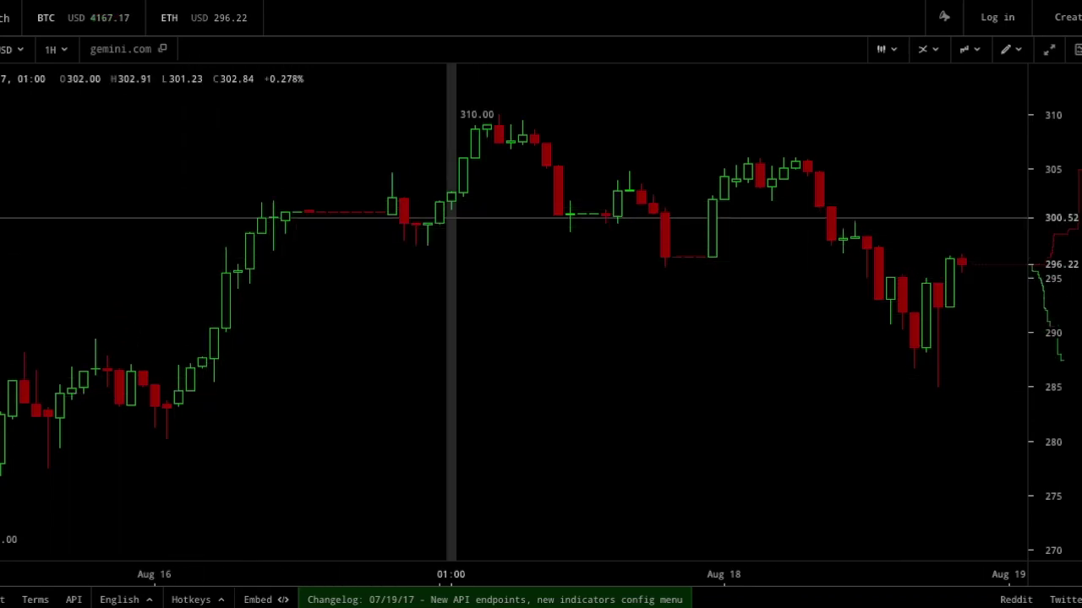
click(970, 49)
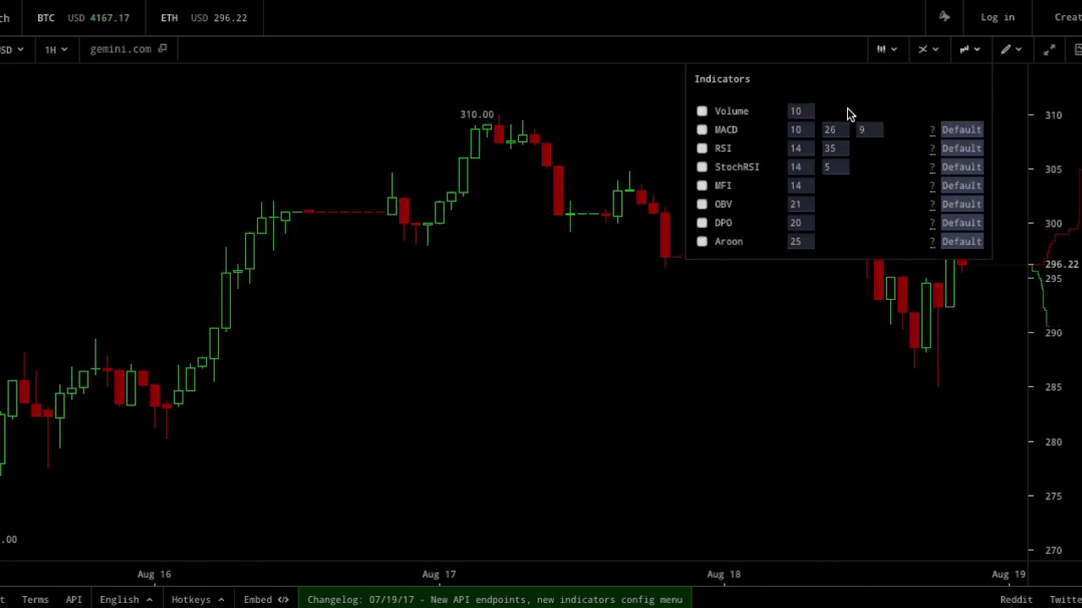
- Turn on Volume bars under the candles and zoom and pan the hourly chart to Aug 16–18
click(701, 112)
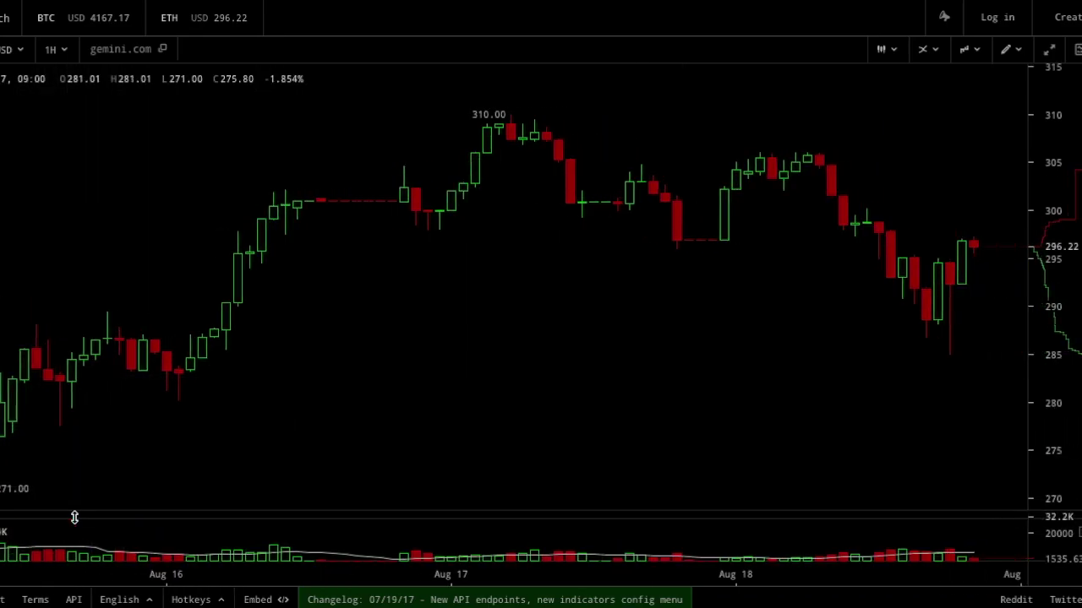
scroll(902, 295, up, 2)
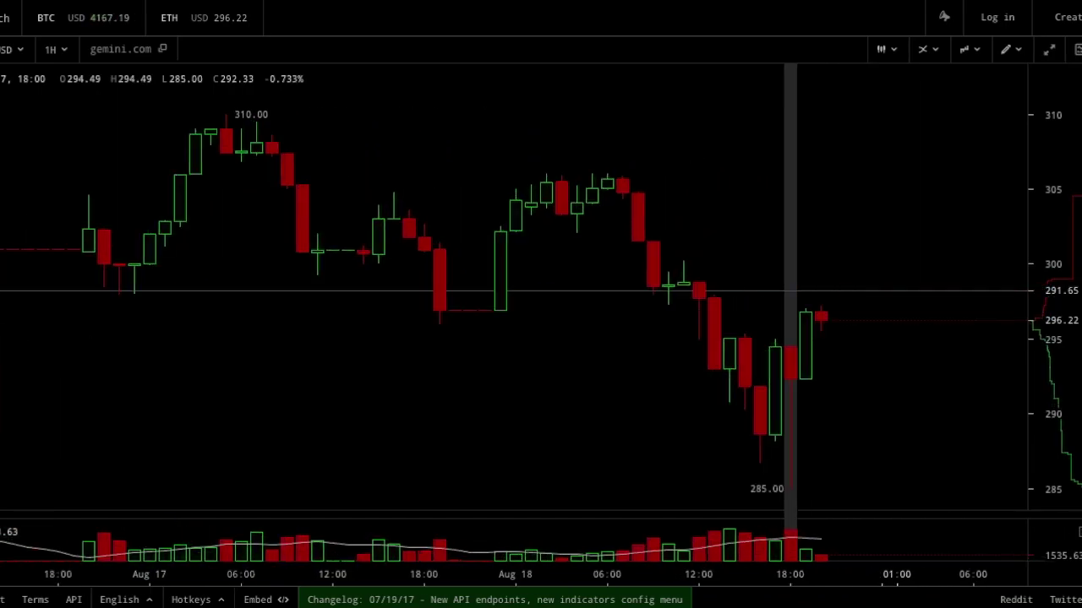
scroll(789, 389, left, 10)
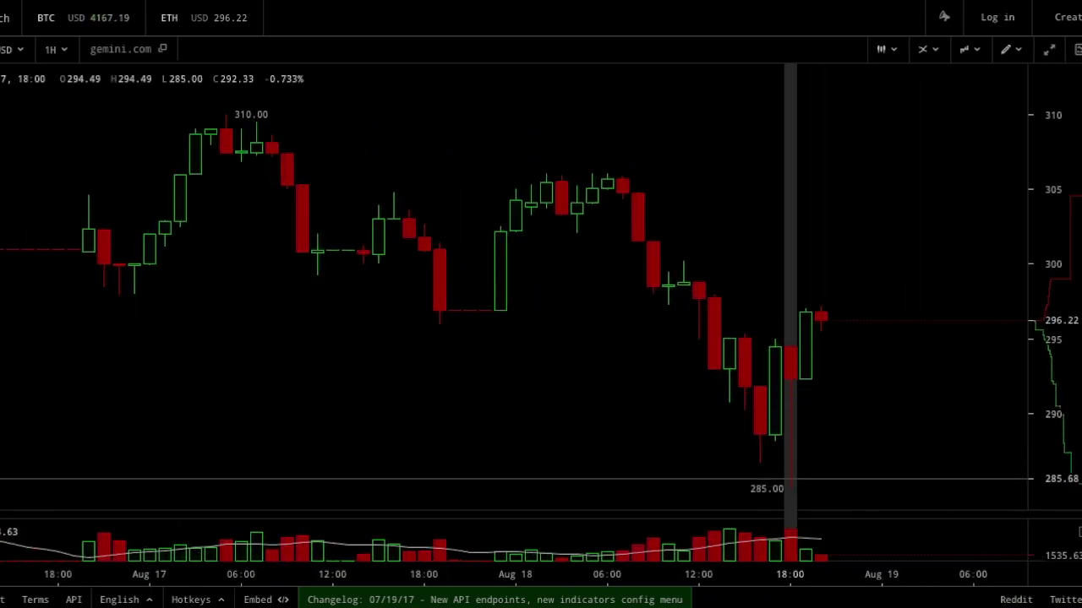
scroll(273, 338, left, 5)
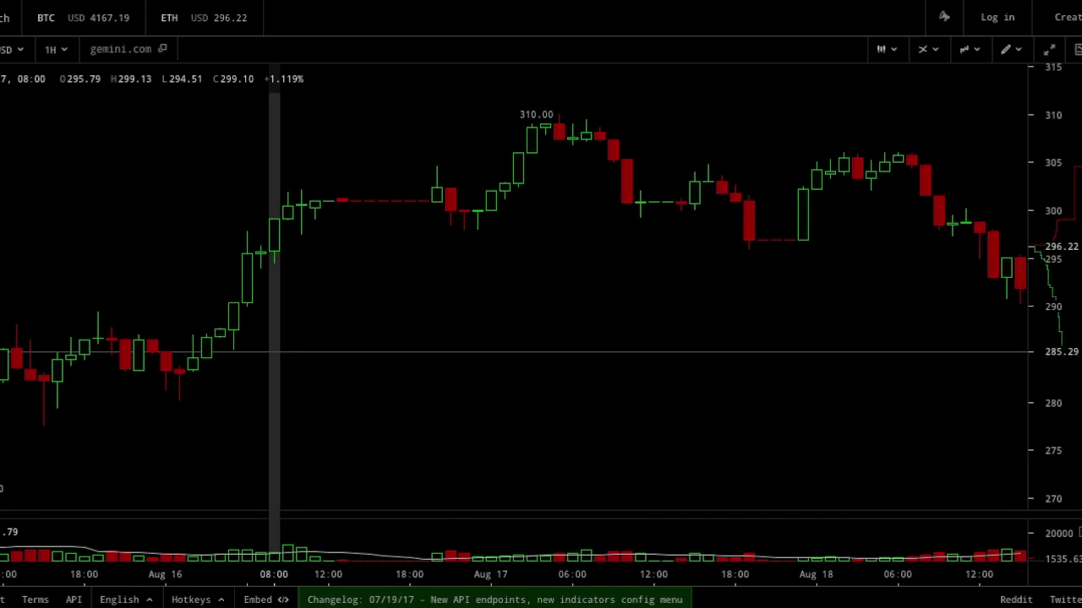
scroll(279, 329, up, 1)
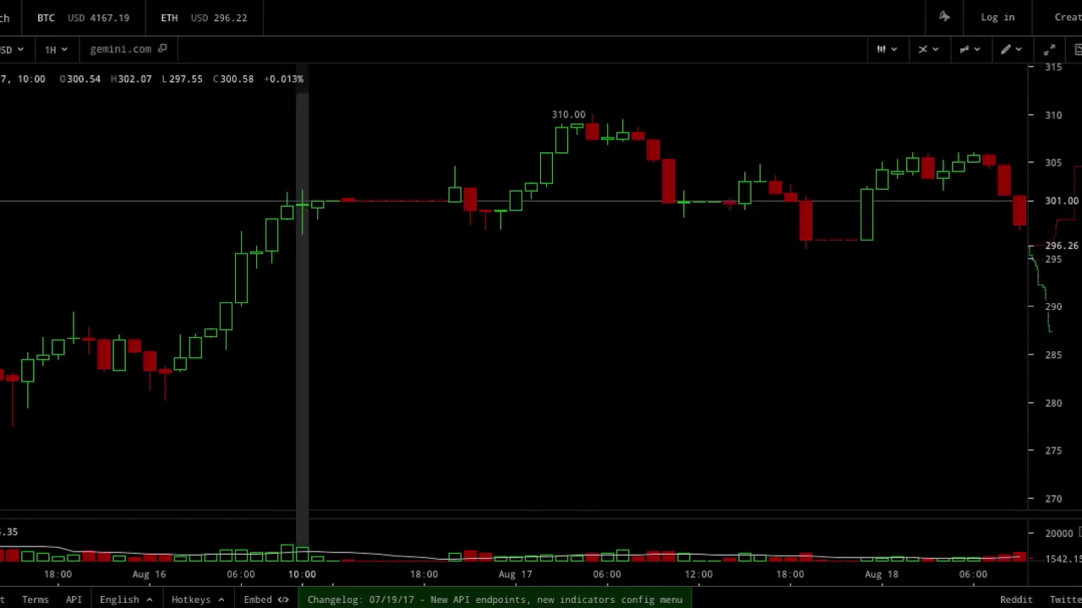
scroll(530, 315, right, 5)
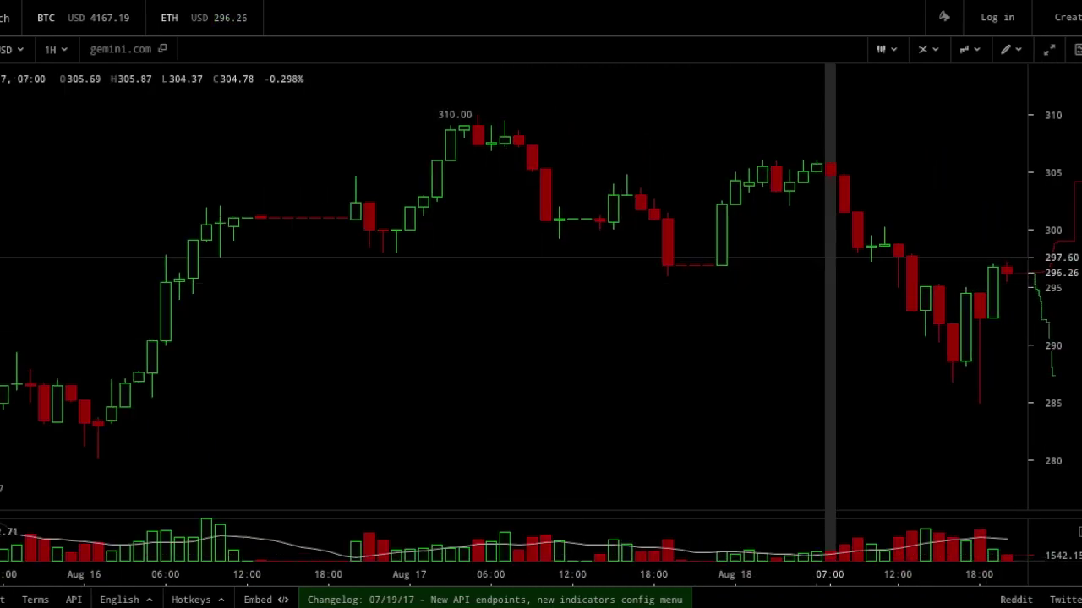
scroll(785, 234, down, 2)
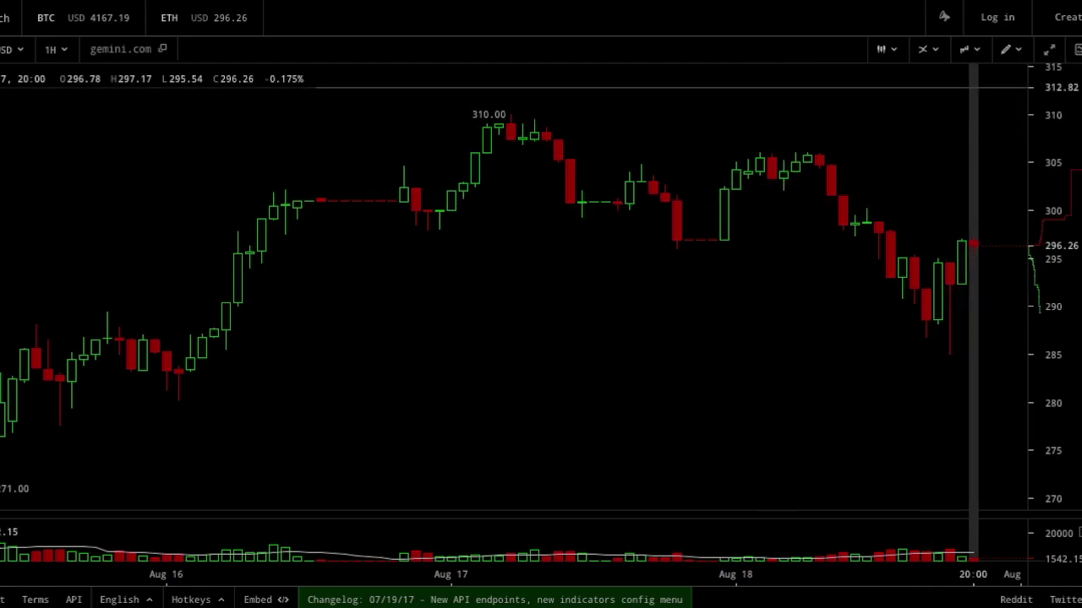
- Reopen the indicator settings and toggle the Volume indicator off
click(969, 51)
click(702, 111)
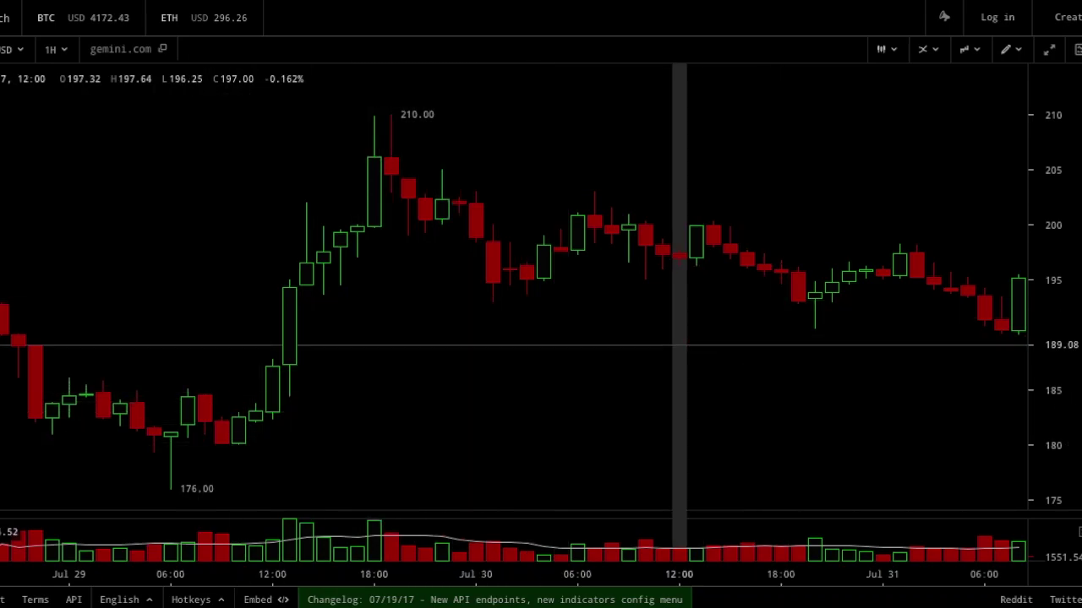
- Draw a trial Fibonacci retracement from 176.00 to 210.00, pan to newer candles, then undo it
key(f)
click(391, 114)
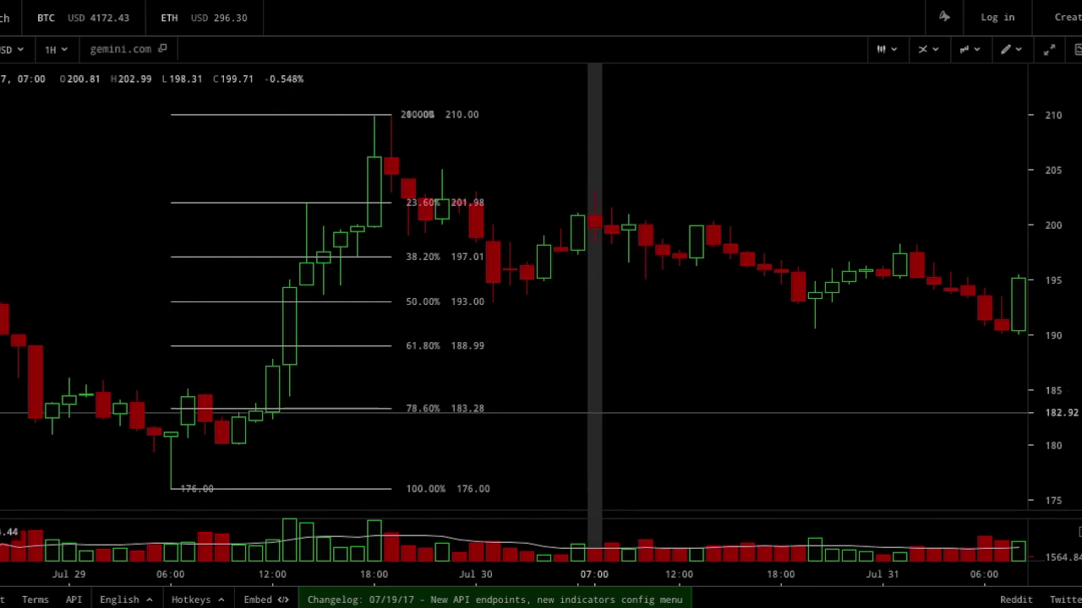
drag(594, 408, 357, 408)
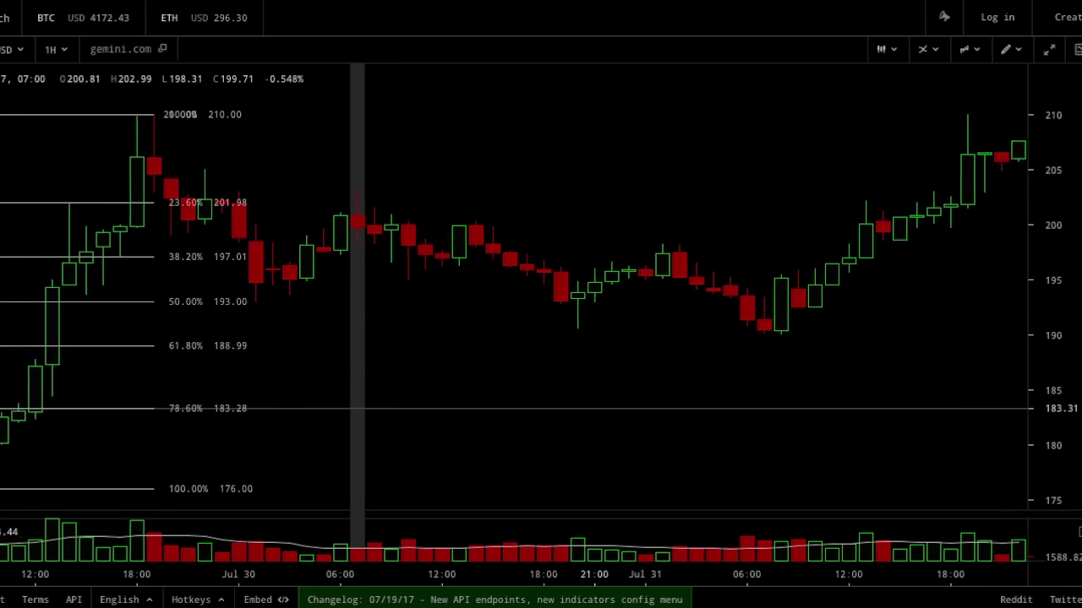
drag(594, 408, 577, 408)
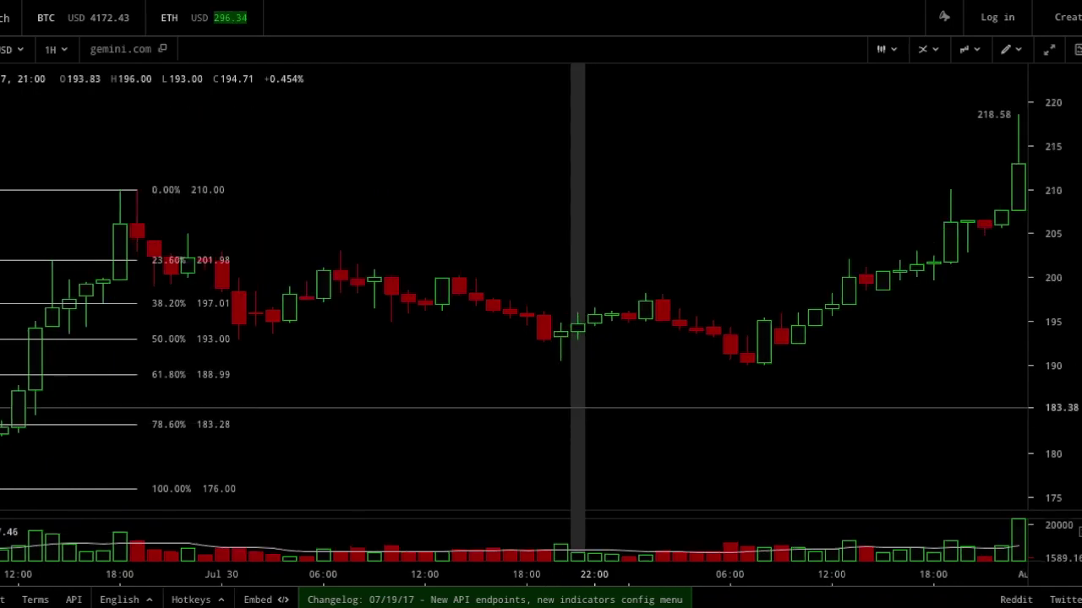
key(ctrl+z)
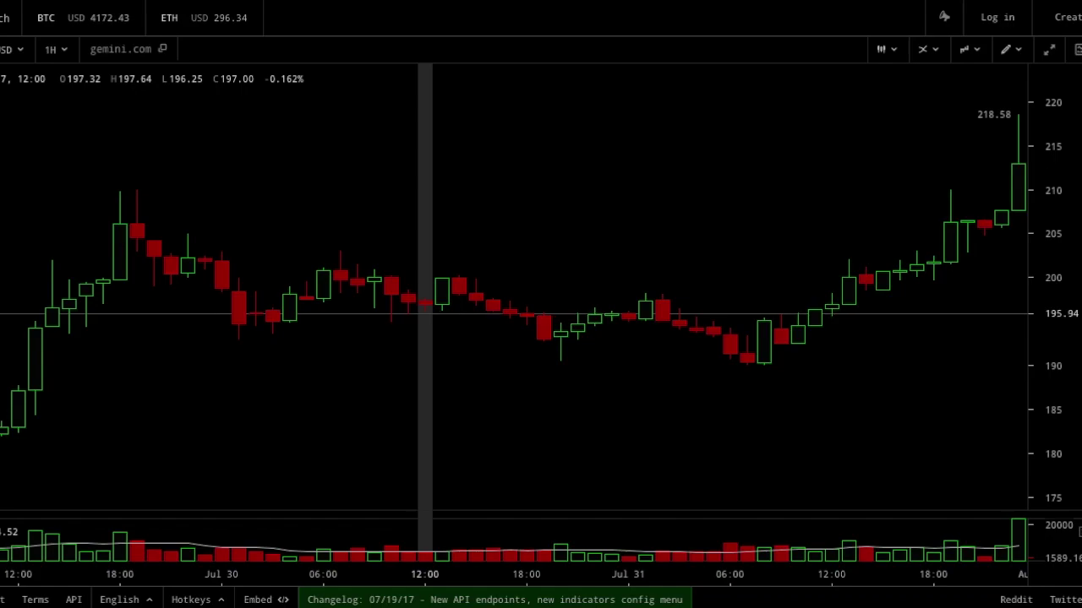
- Draw a Fibonacci retracement from the 210.00 high to the 190.07 low, review it, then delete it
key(f)
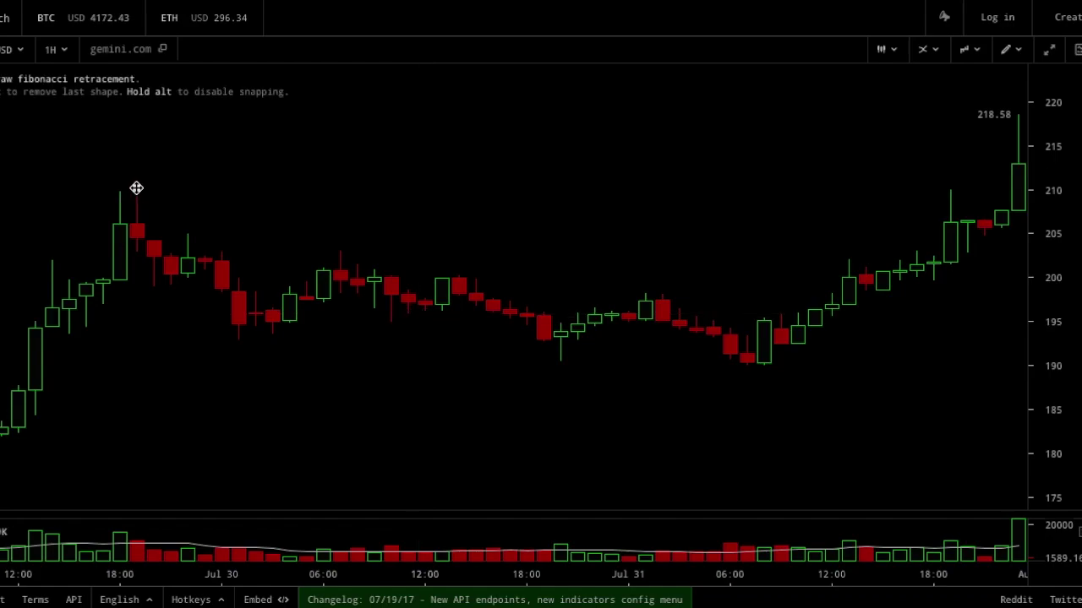
scroll(80, 296, up, 1)
mouse_move(141, 115)
mouse_down()
mouse_move(604, 367)
mouse_move(797, 381)
mouse_move(830, 364)
mouse_move(827, 372)
mouse_up()
scroll(827, 372, down, 2)
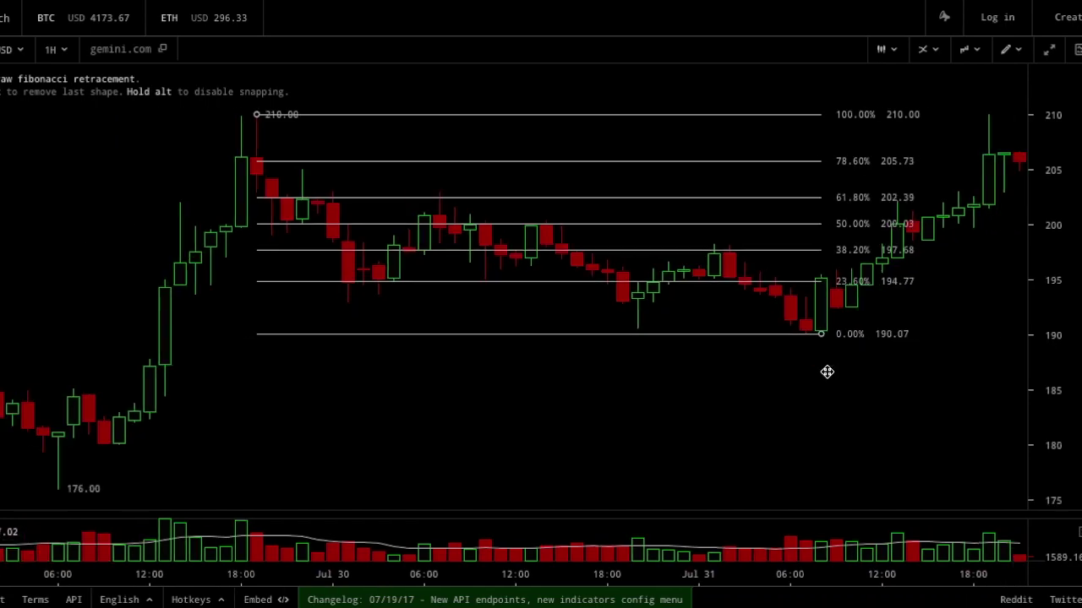
scroll(827, 371, right, 2)
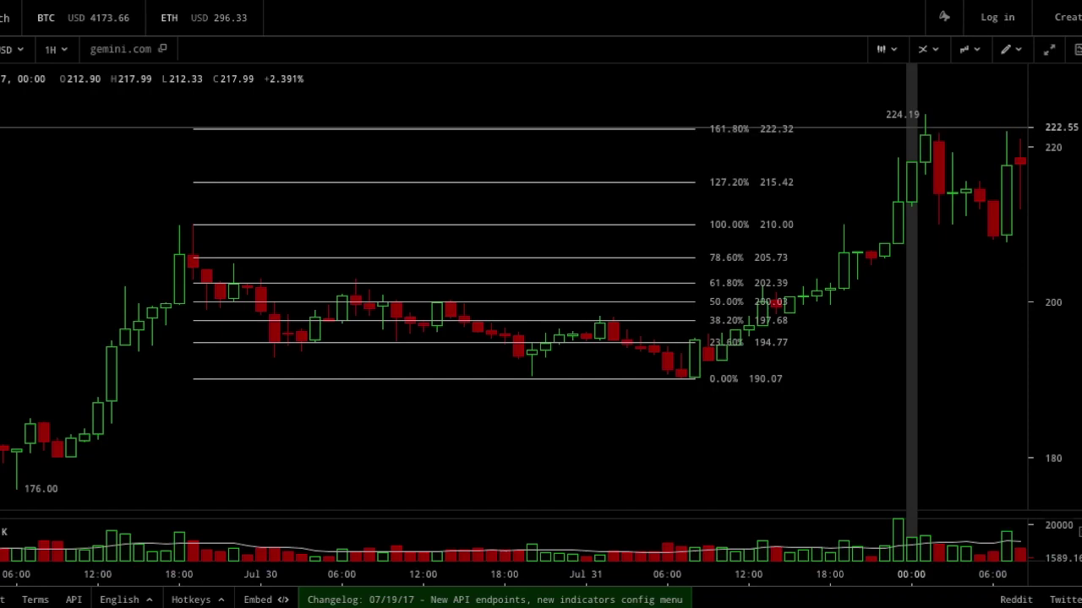
scroll(911, 128, right, 3)
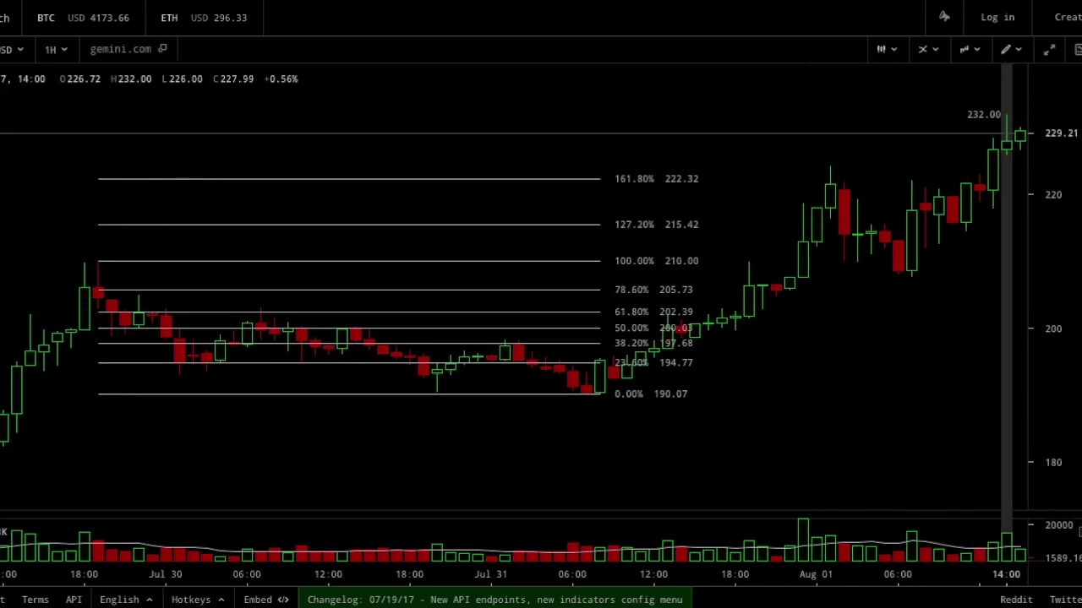
scroll(744, 203, up, 1)
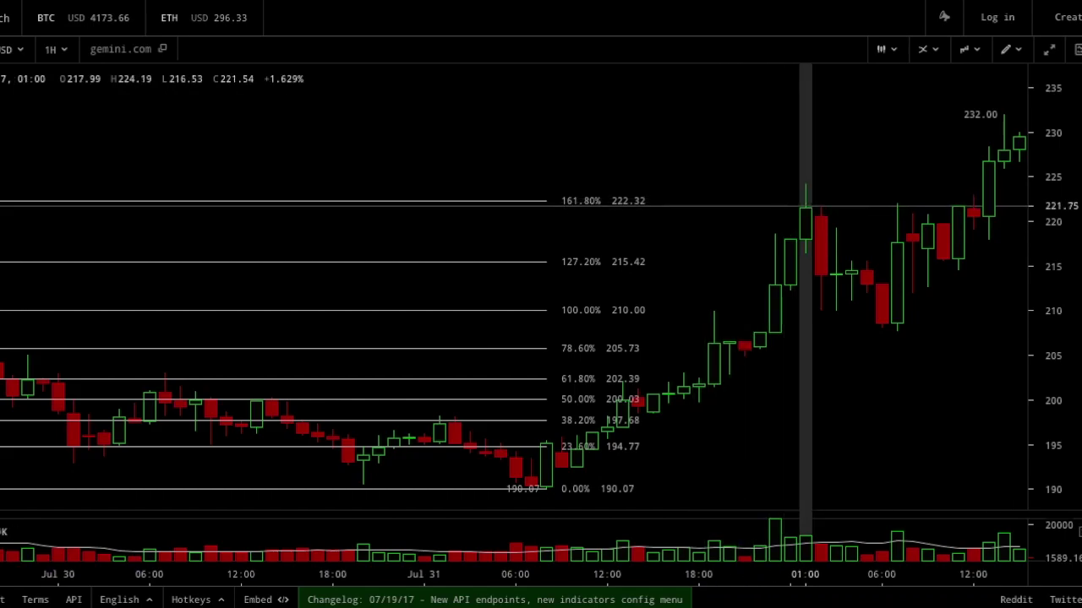
key(Delete)
- Pan the chart back toward Jul 30, then jump forward to the latest candles
drag(804, 200, 924, 193)
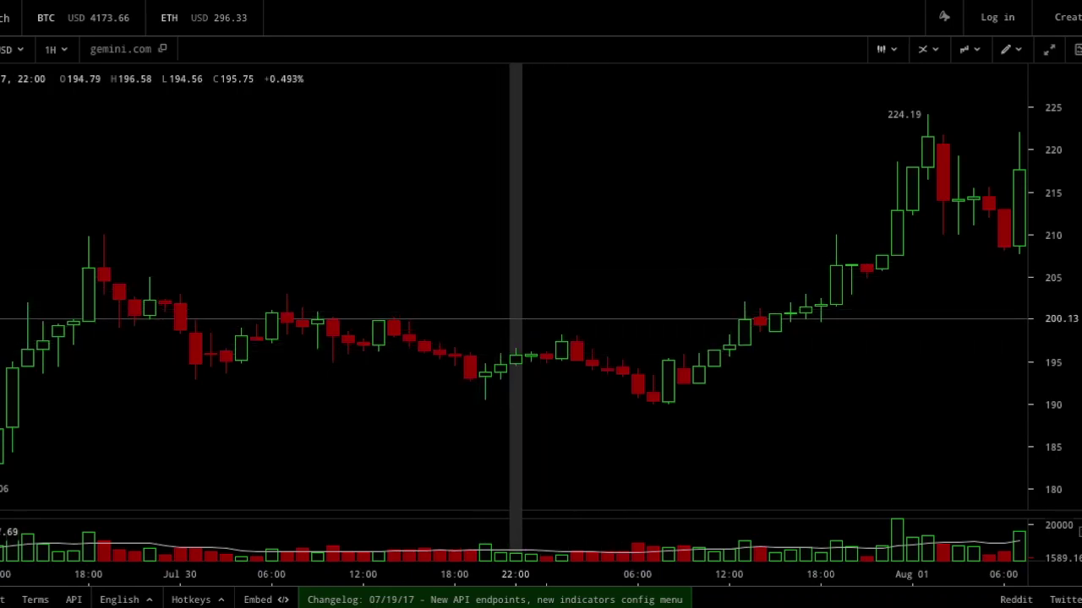
drag(517, 300, 747, 288)
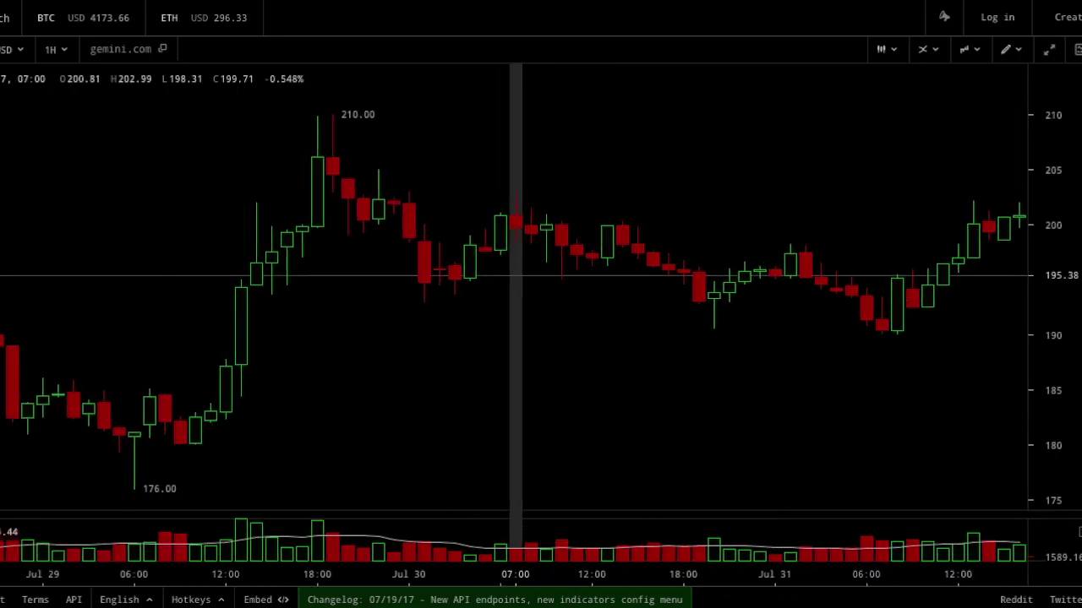
drag(374, 362, 465, 355)
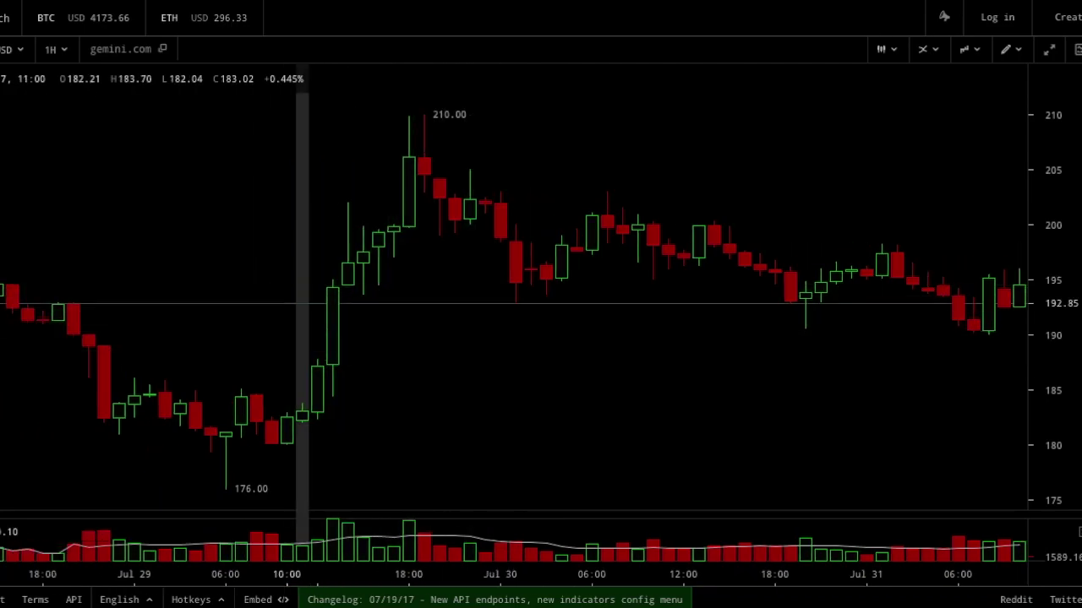
drag(302, 296, 177, 367)
scroll(519, 370, up, 2)
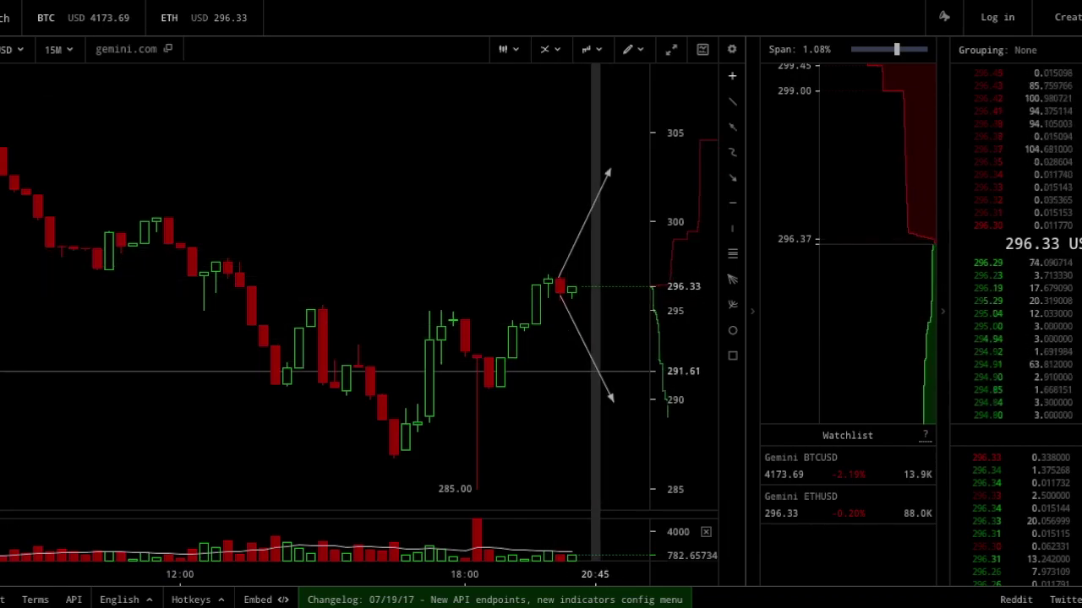
drag(583, 365, 714, 363)
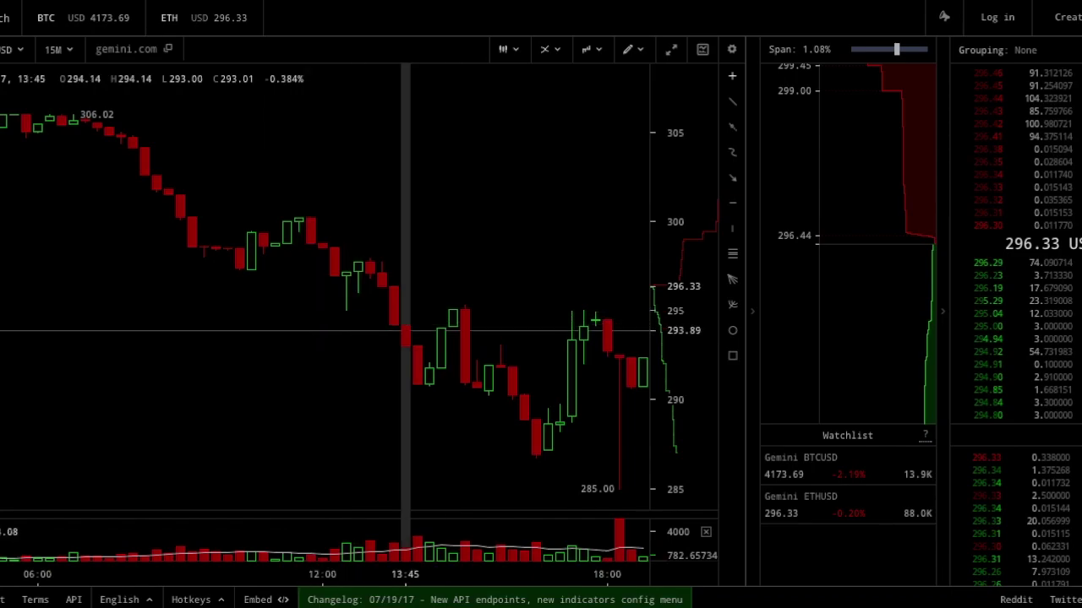
drag(183, 231, 287, 361)
scroll(287, 360, right, 10)
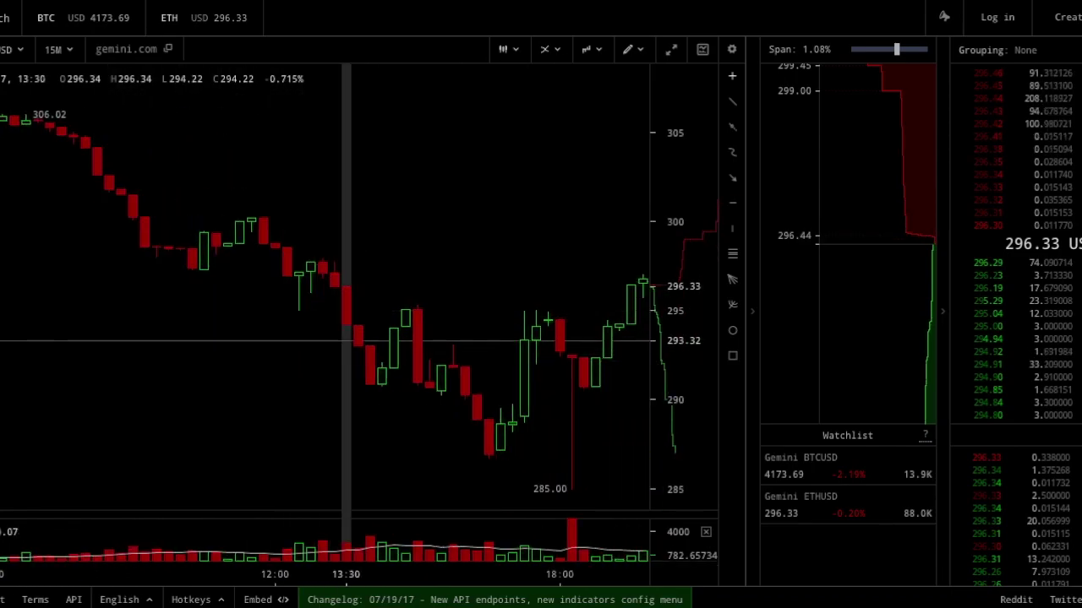
scroll(417, 317, up, 3)
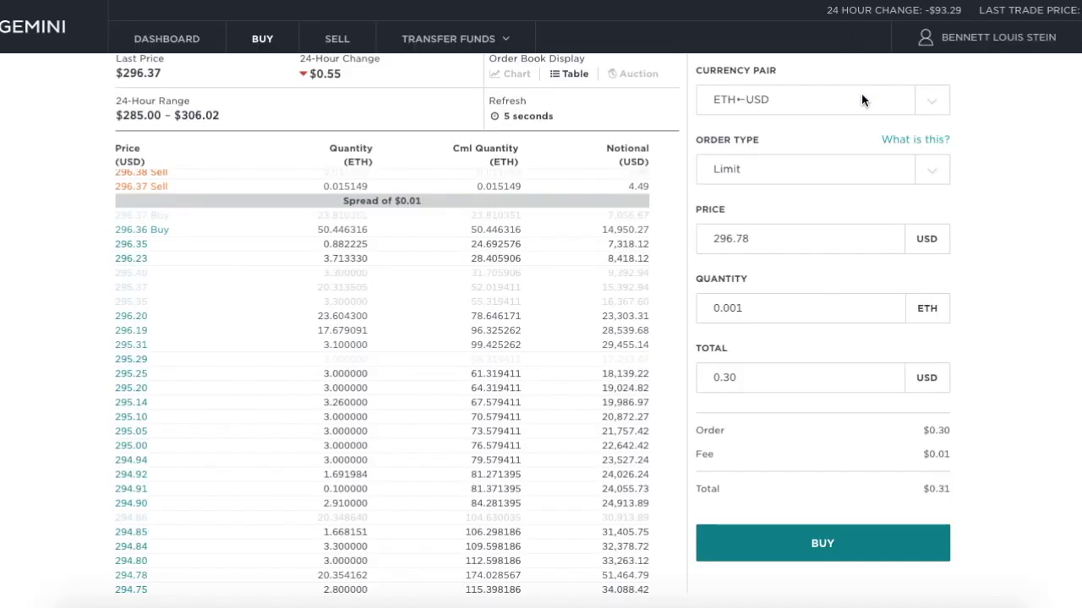
- Scroll down and back up through the order book beside the ETH/USD limit buy form
scroll(945, 391, down, 1)
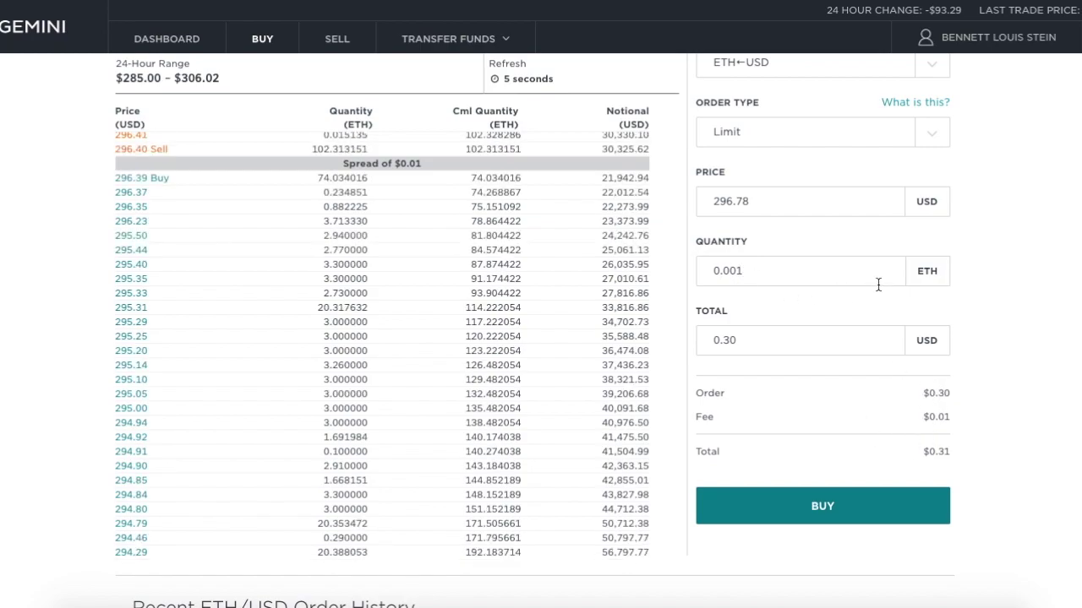
scroll(807, 388, down, 1)
scroll(807, 390, up, 1)
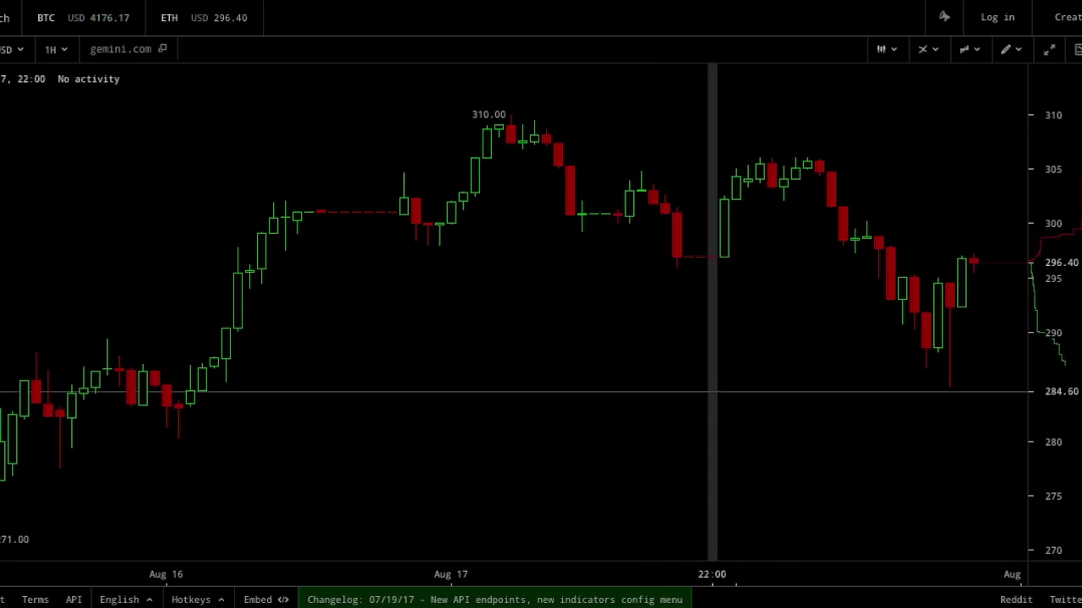
- Tick Volume in the chart indicators list to add volume bars under the hourly candles
click(971, 48)
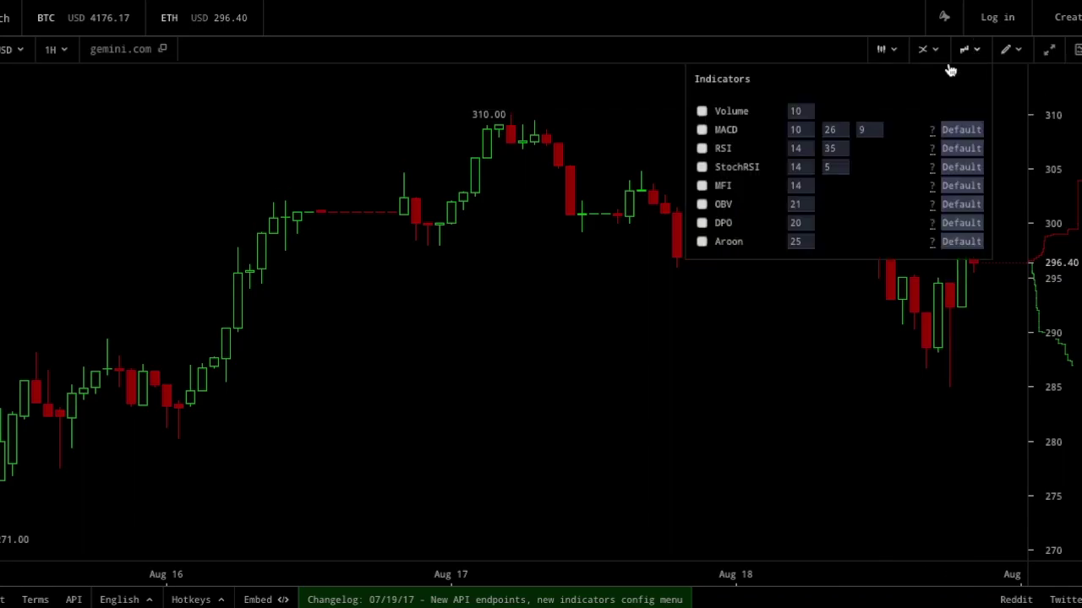
click(701, 112)
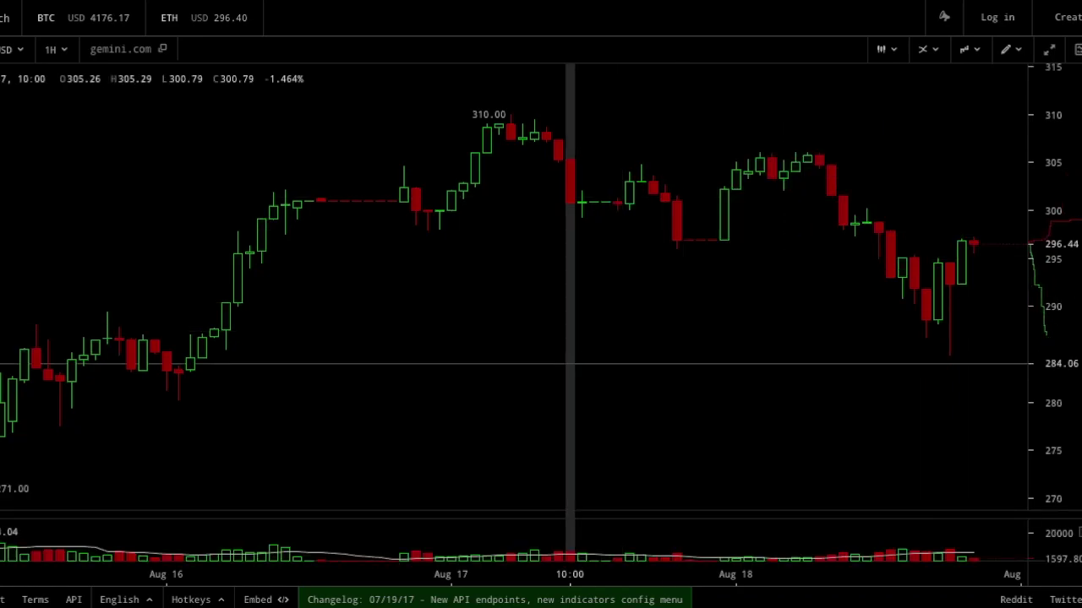